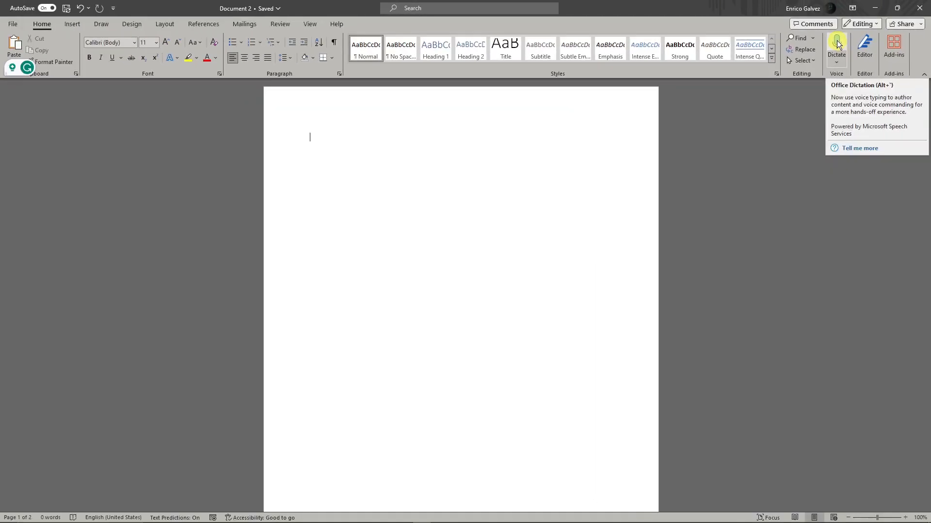
Step: Start dictation and enable auto-punctuation in its settings, keeping English (United States) as the spoken language, and save
click(846, 48)
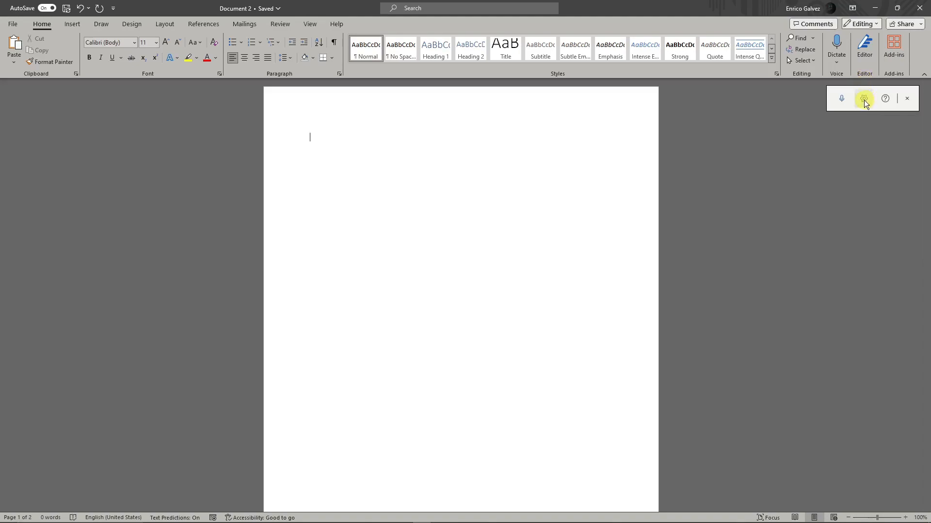
click(864, 100)
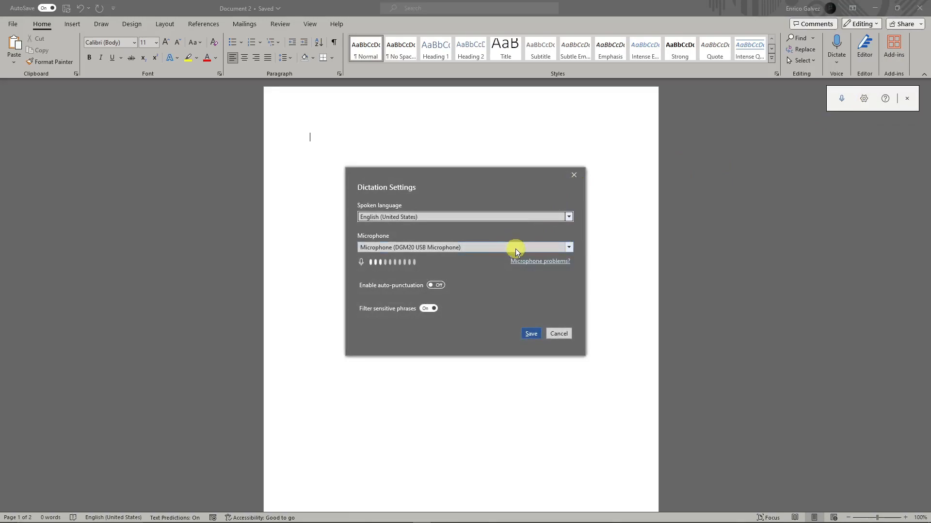
click(433, 287)
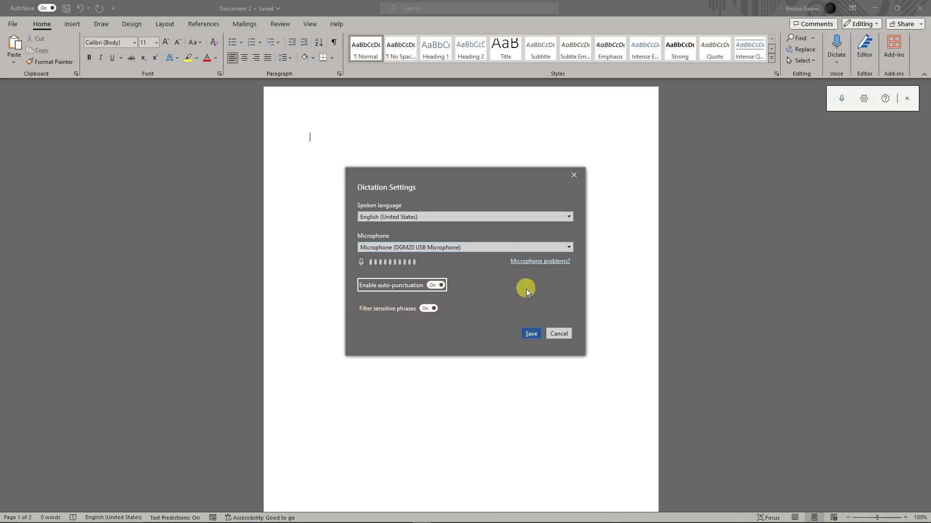
click(568, 216)
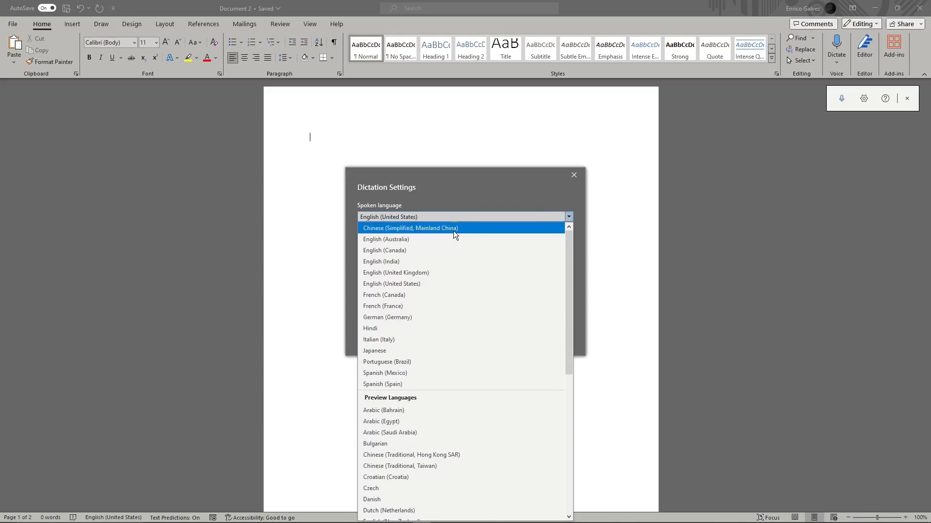
drag(569, 325, 566, 303)
click(542, 196)
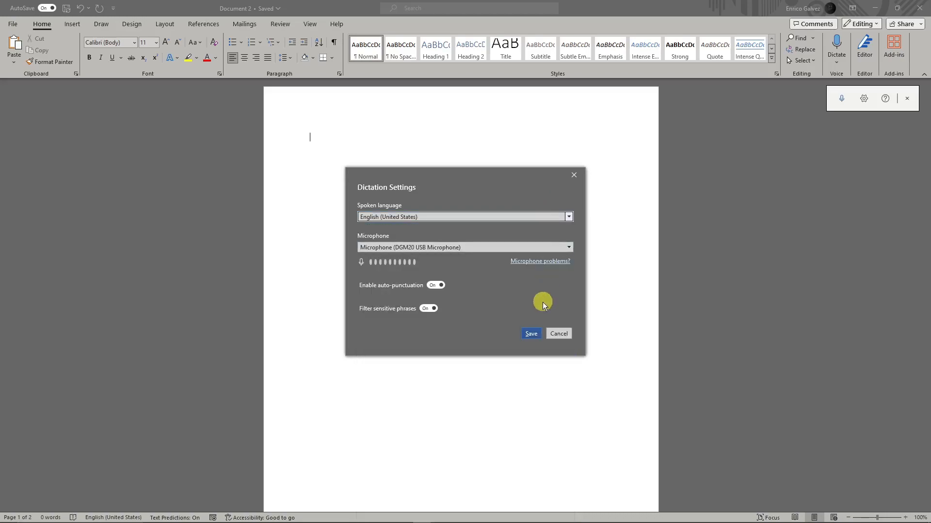
click(532, 334)
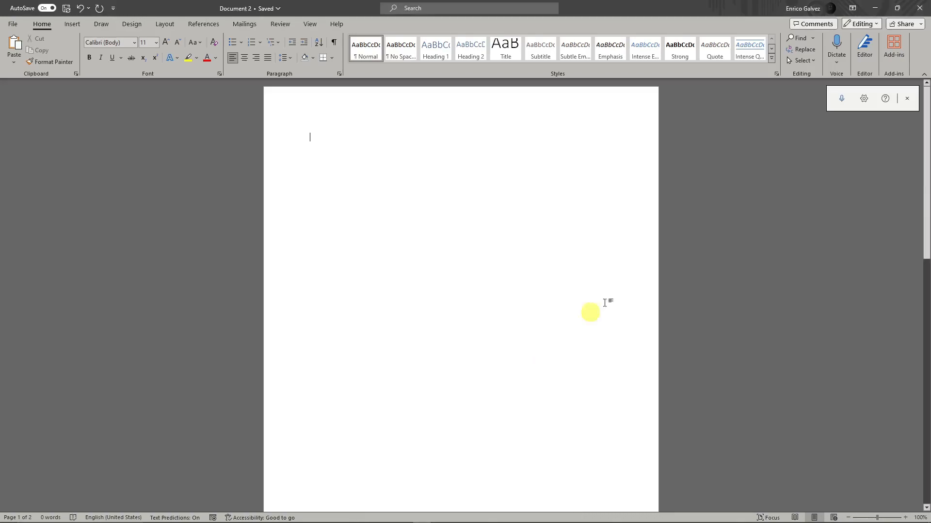
Step: Dictate sample sentences into the document, then resume dictation to try new-line, punctuation and italic voice commands
click(842, 100)
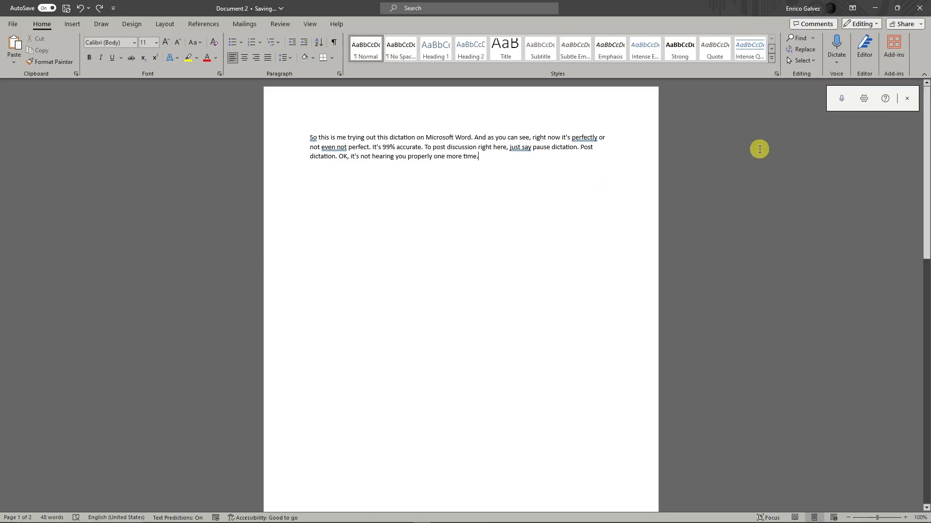
click(841, 99)
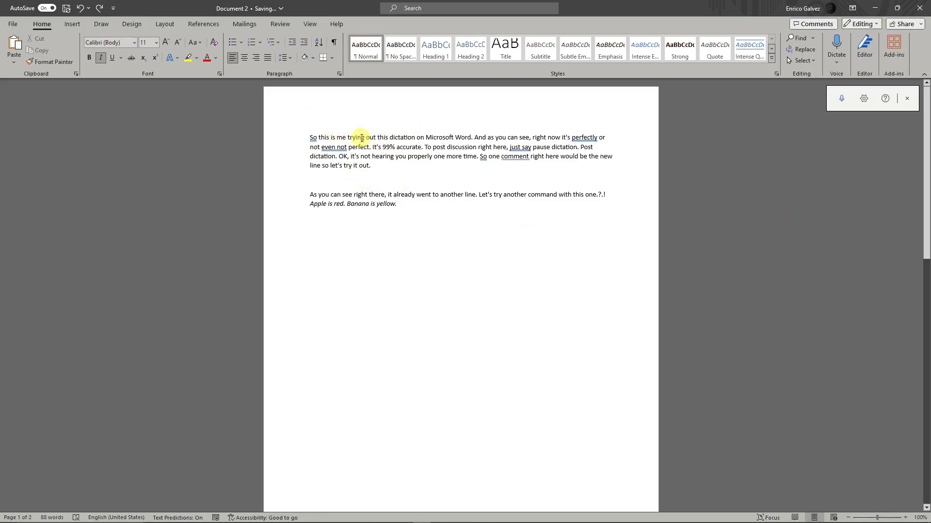
Step: Have the dictated text read aloud from its first word and pause the playback
click(413, 168)
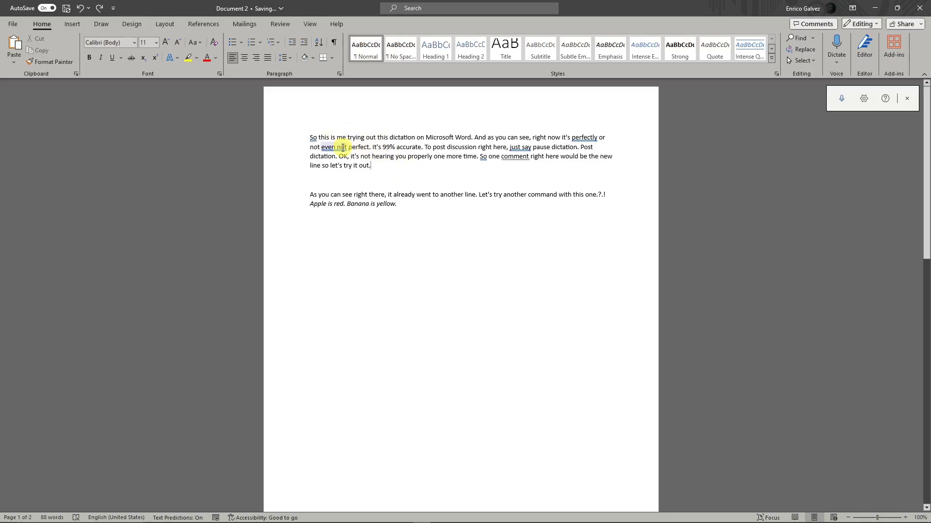
double_click(313, 138)
click(425, 218)
click(313, 137)
click(572, 293)
click(312, 137)
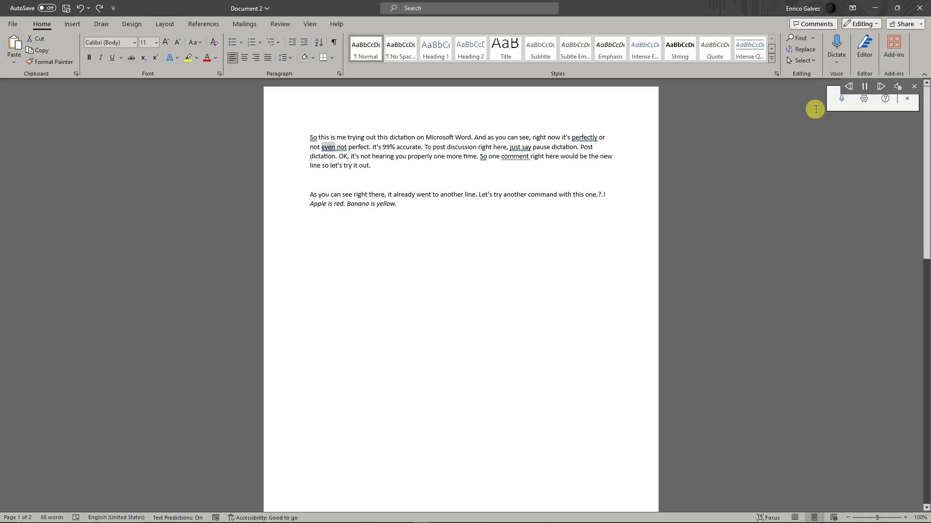
click(865, 87)
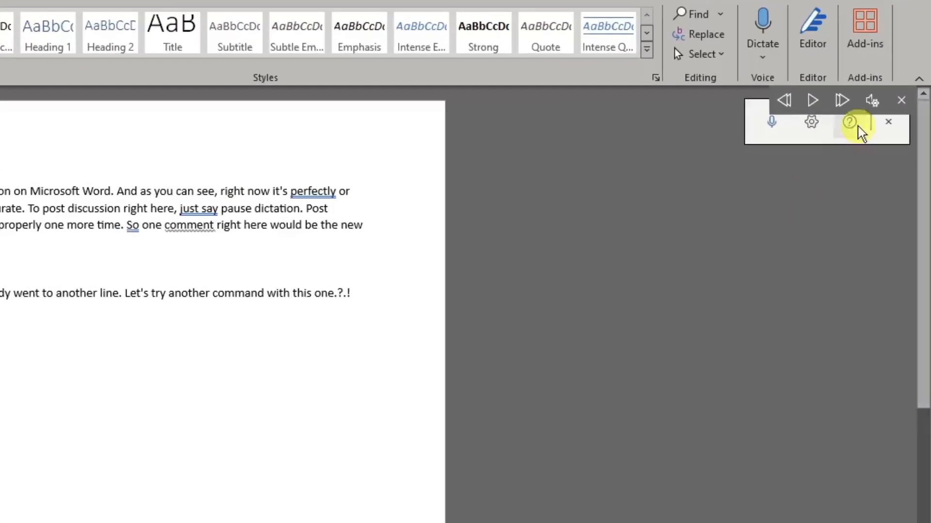
Step: Check the reading speed and voice selection options for reading aloud, keeping the Female voice
click(872, 100)
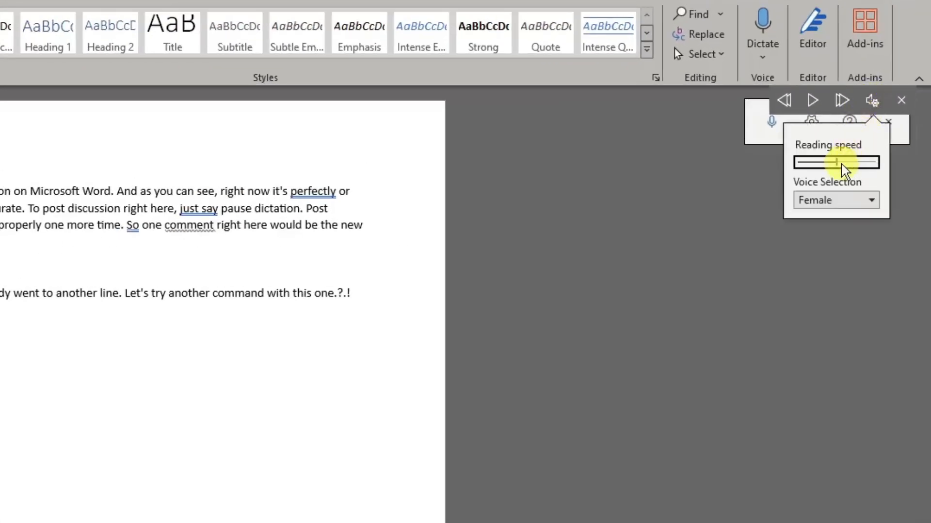
click(871, 201)
click(872, 203)
click(120, 383)
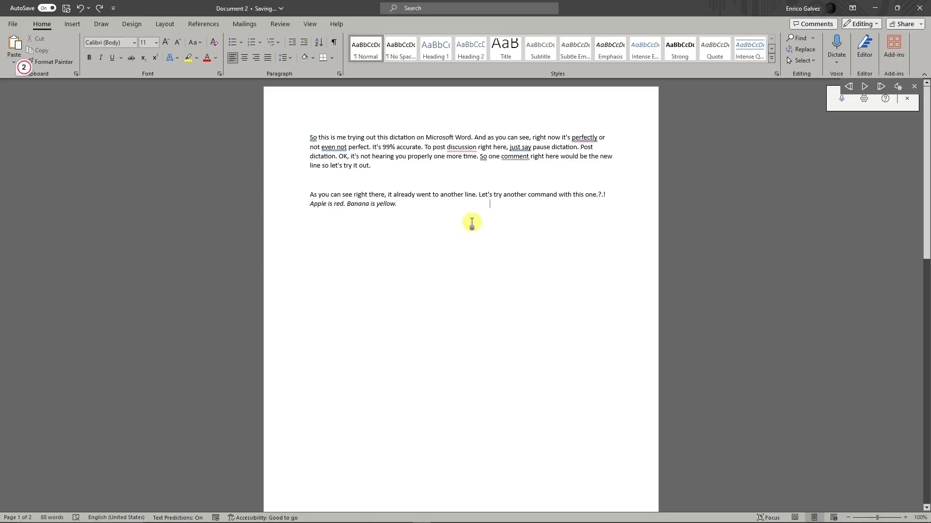
Step: Write the shortcut note "CTRL + alt + spacebar" on the second page
text(CTRL)
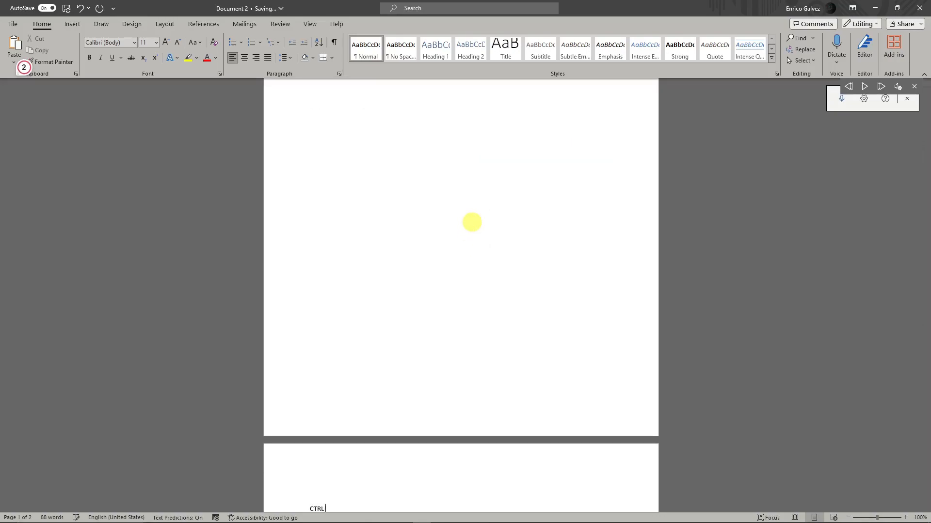
text( + alt + spacebar)
scroll(386, 354, down, 3)
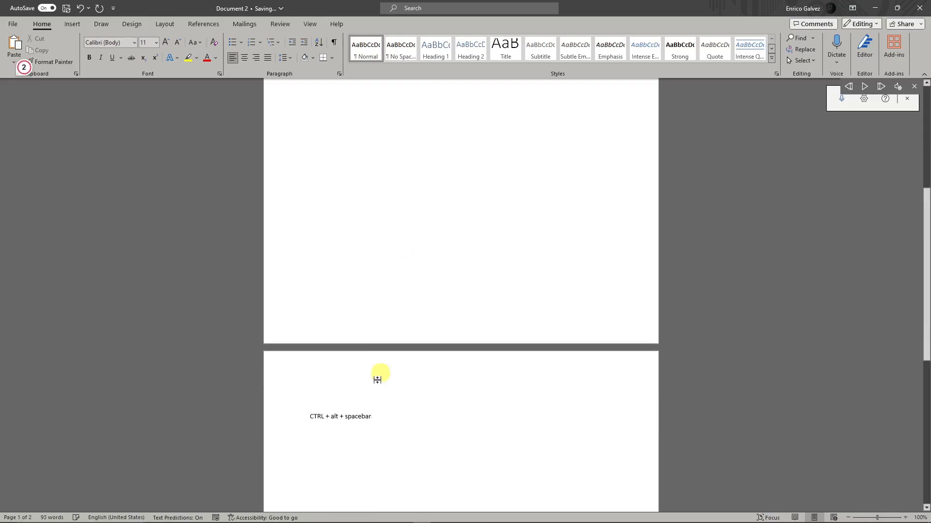
ctrl+scroll(357, 391, up, 6)
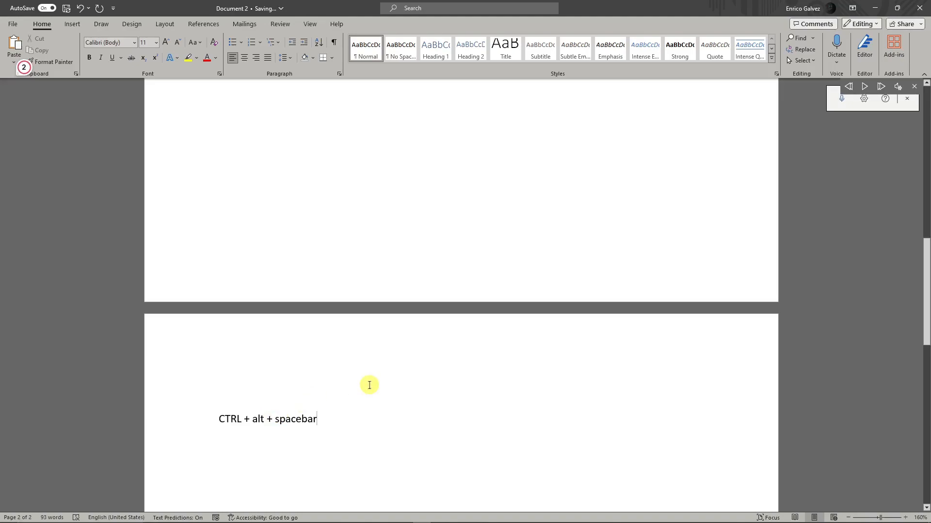
Step: Open the Transcribe tool for the document
scroll(371, 385, up, 5)
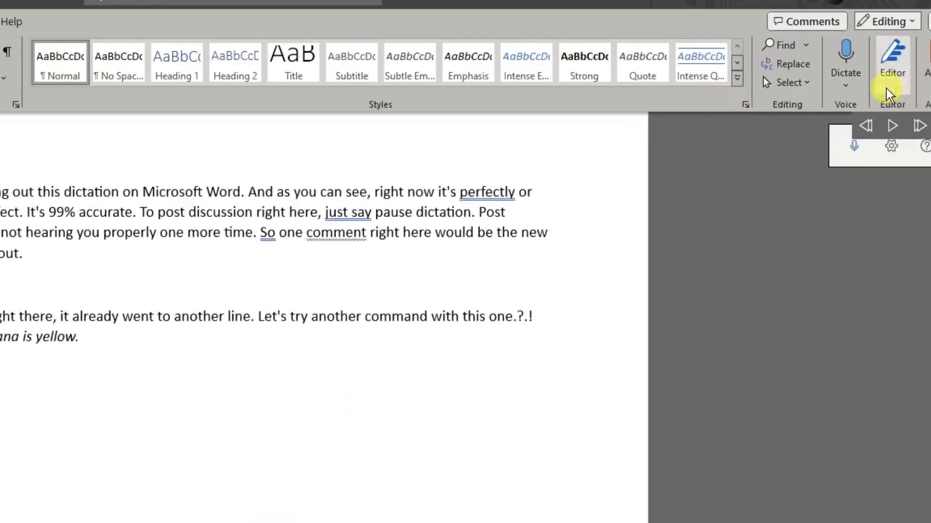
click(845, 85)
click(879, 131)
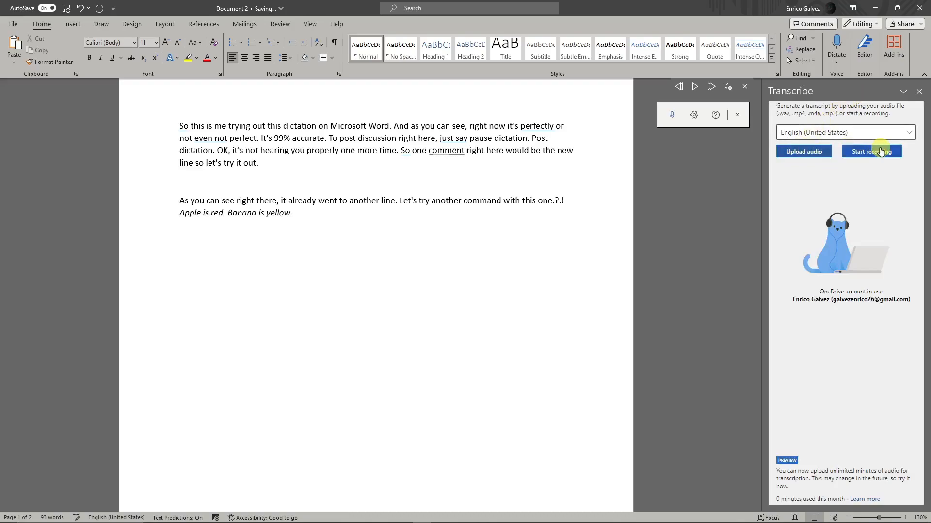
Step: Delete all the text in the document
scroll(376, 251, up, 1)
key(ctrl+a)
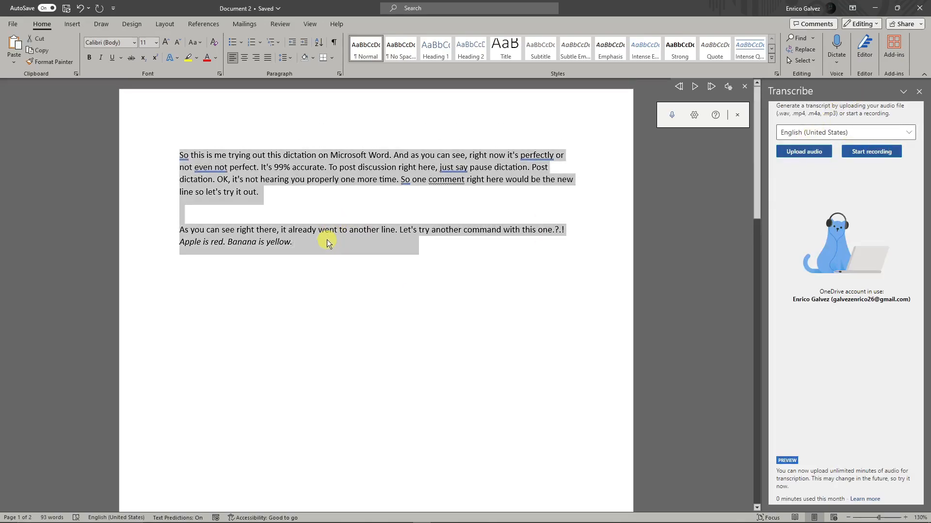
key(Delete)
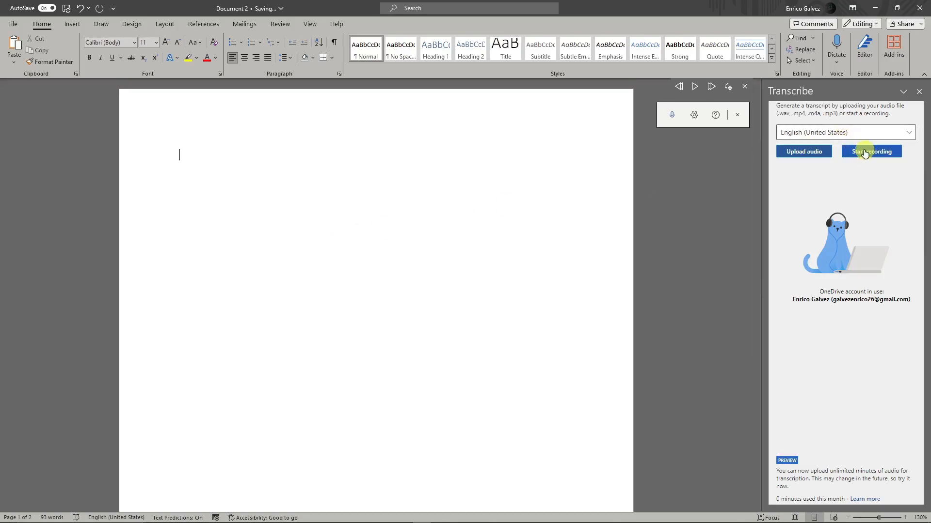
Step: Record a short speech sample, save and transcribe it, and close the dictation and read-aloud controls
click(867, 152)
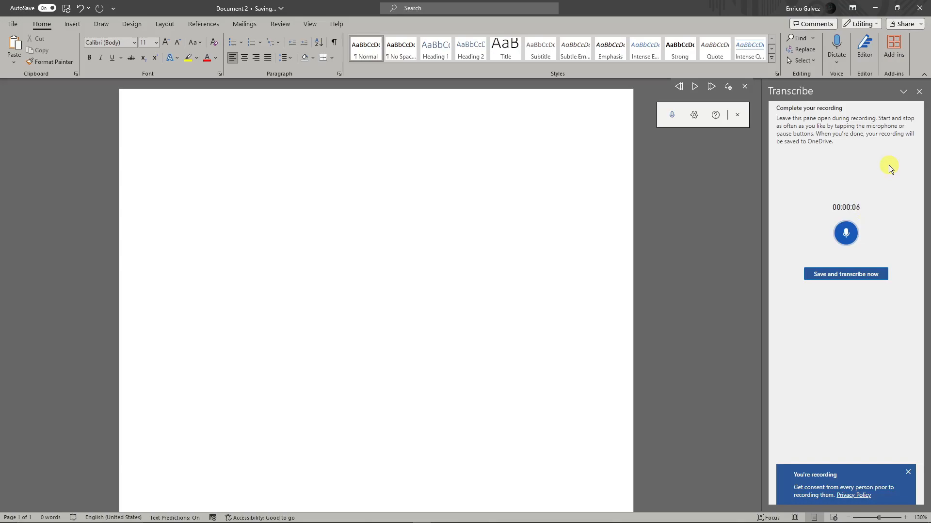
click(849, 273)
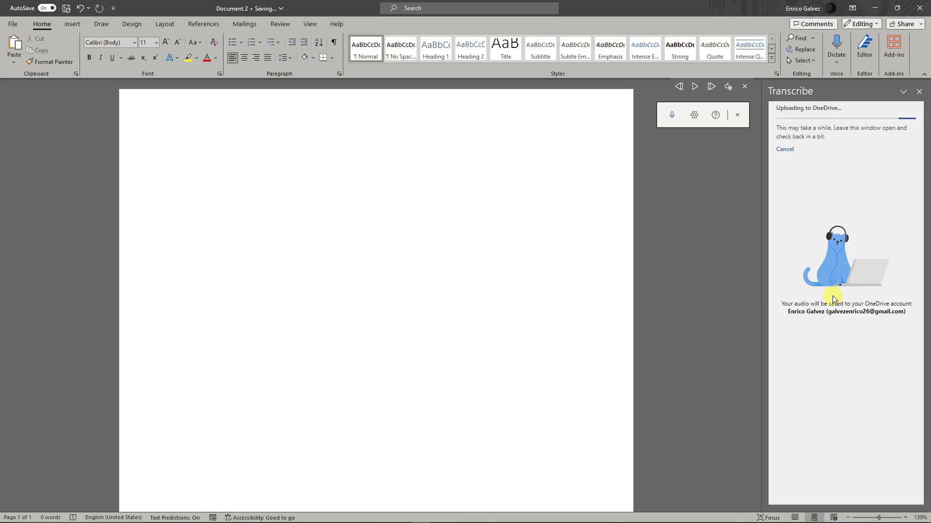
click(737, 114)
click(744, 87)
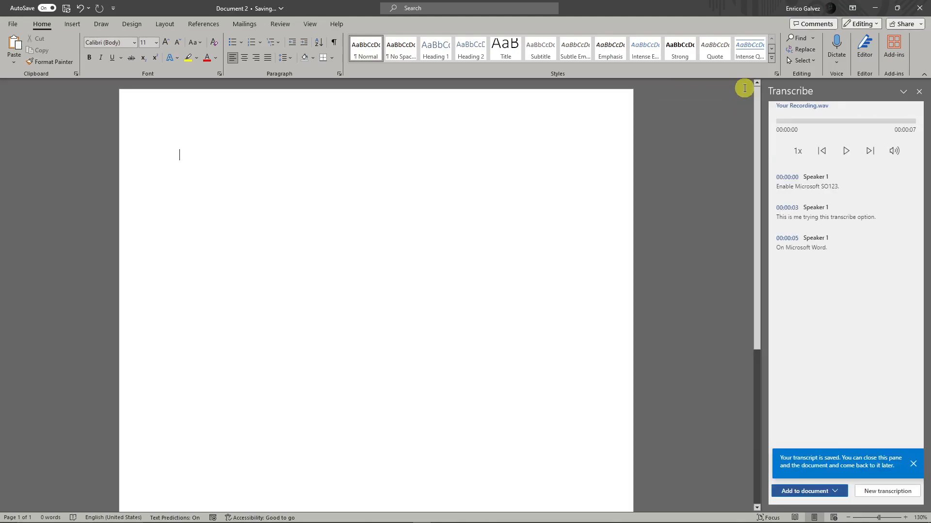
Step: Add the finished transcript to the document with speakers and timestamps
click(835, 490)
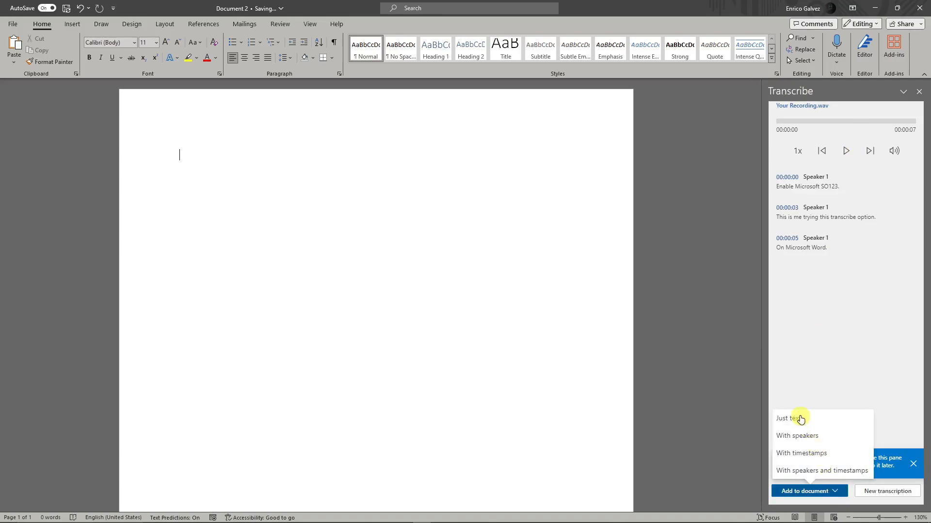
click(809, 470)
scroll(368, 353, up, 3)
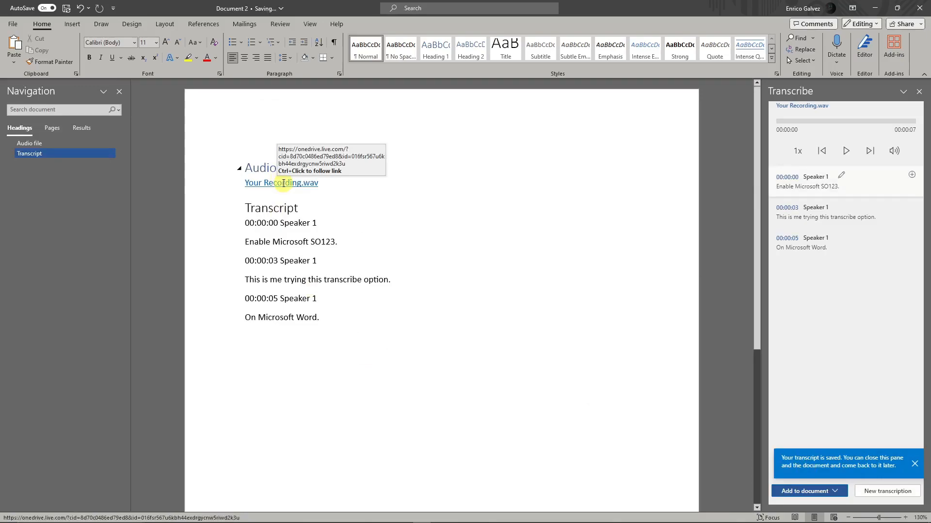
Step: Look over the inserted transcript lines, then dismiss the saved-transcript notice and close the Transcribe pane
drag(326, 222, 240, 208)
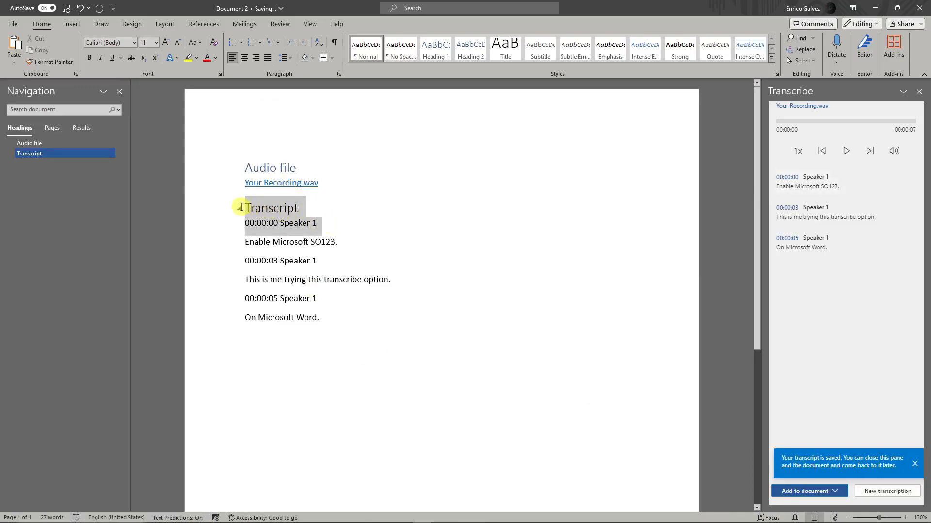
click(363, 242)
drag(394, 280, 239, 280)
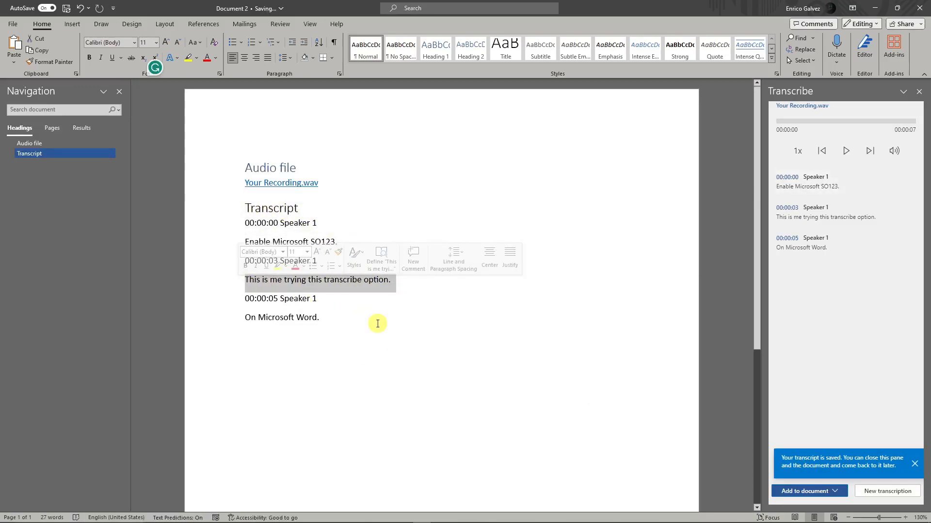
click(914, 464)
click(919, 92)
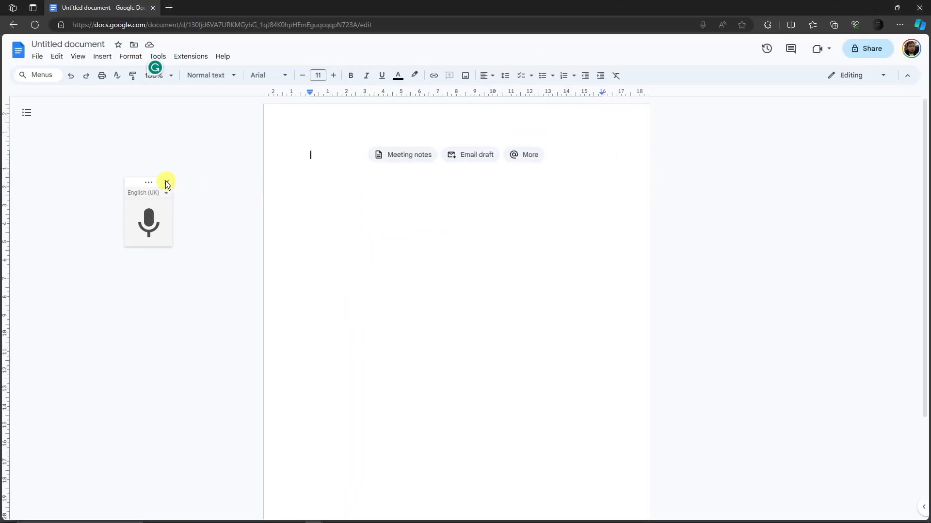
Step: In the blank Google Docs document, close the voice typing box and reopen it with the Voice typing tool
click(166, 183)
click(467, 260)
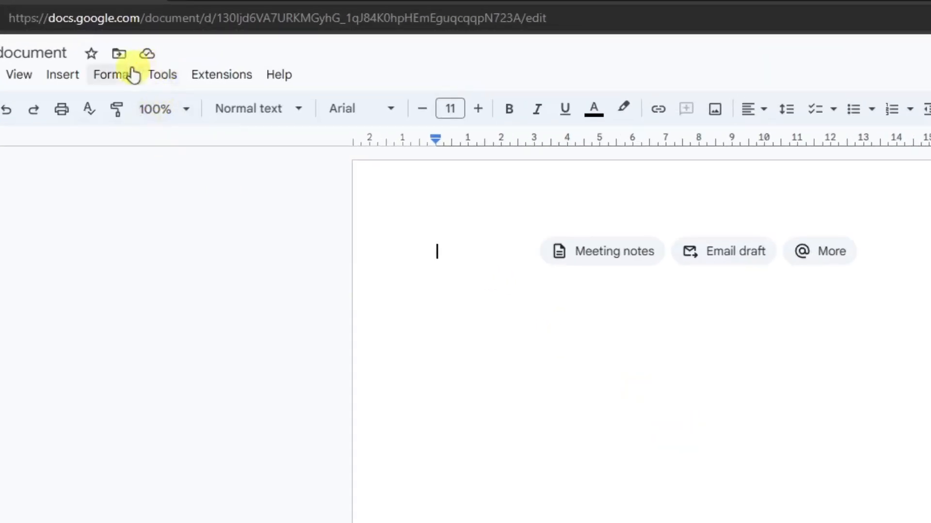
click(162, 72)
click(136, 67)
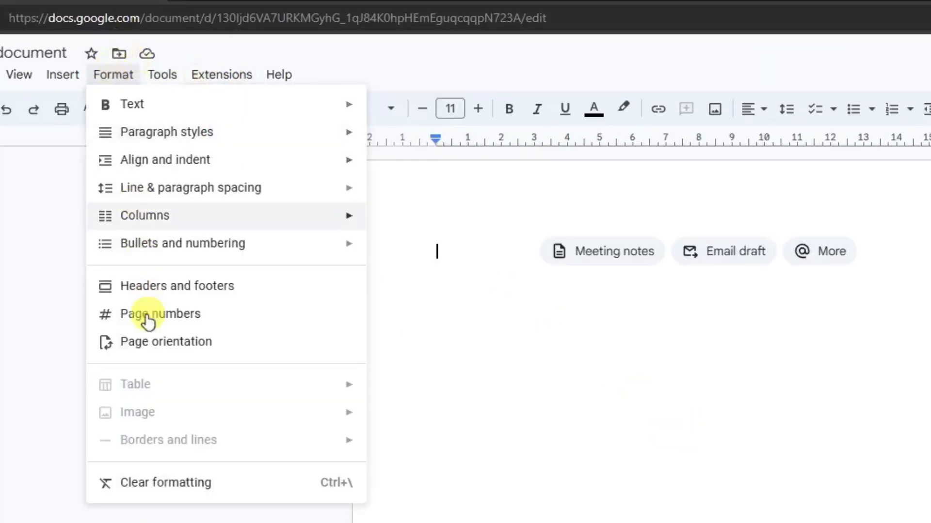
click(156, 75)
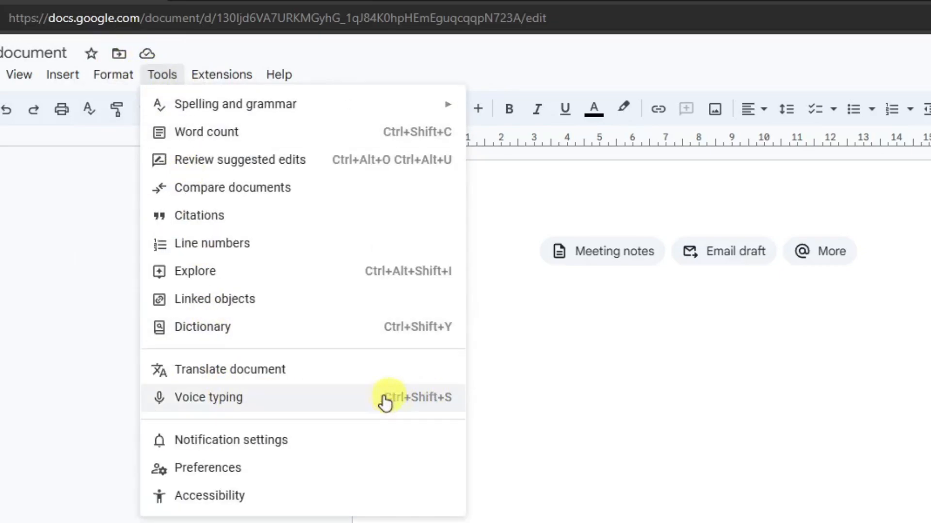
click(386, 402)
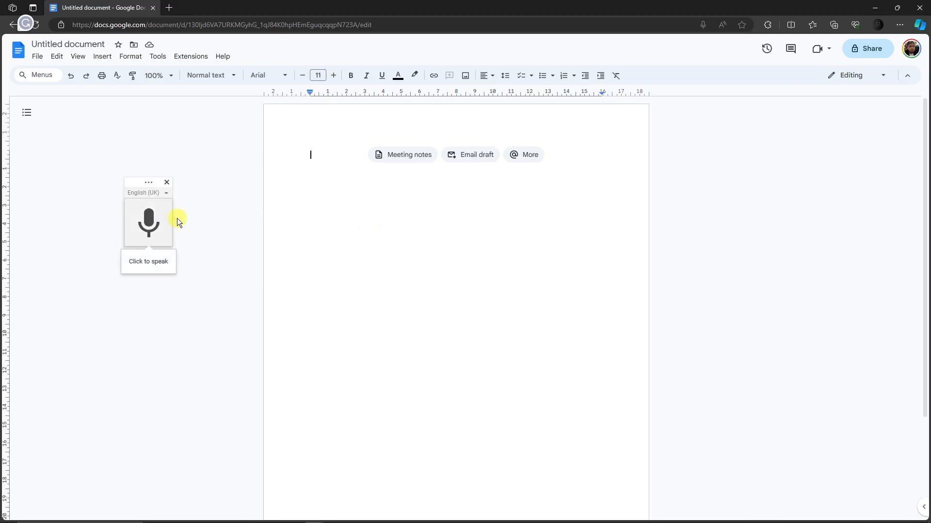
Step: Dictate "Banana is red. Apple is yellow." with voice typing and stop the recording
click(154, 221)
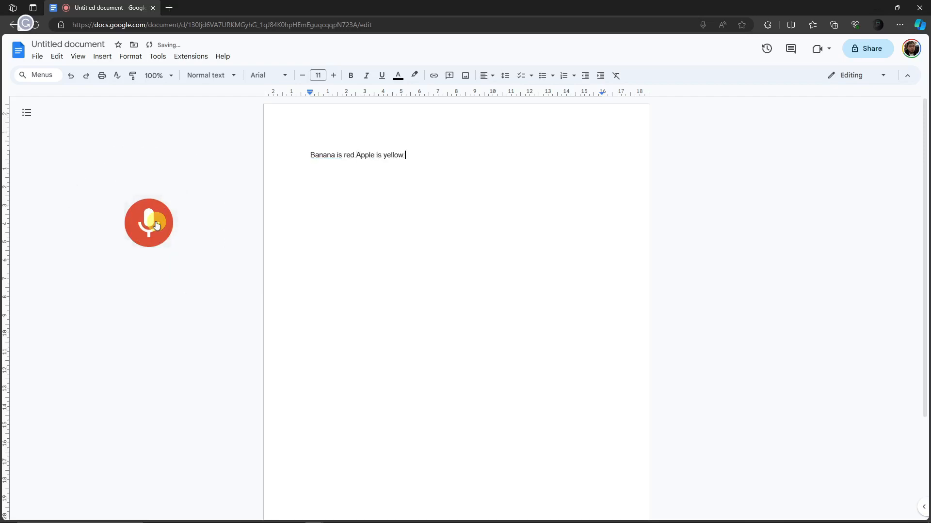
click(156, 225)
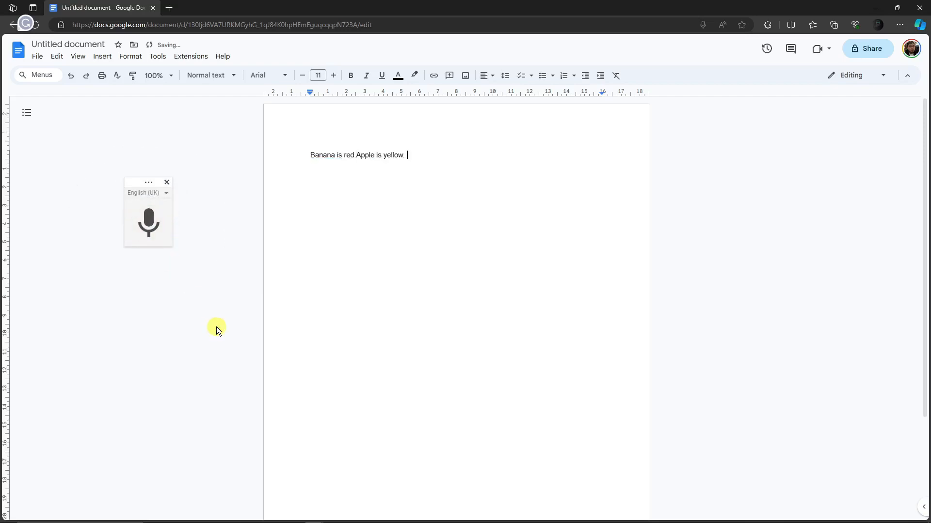